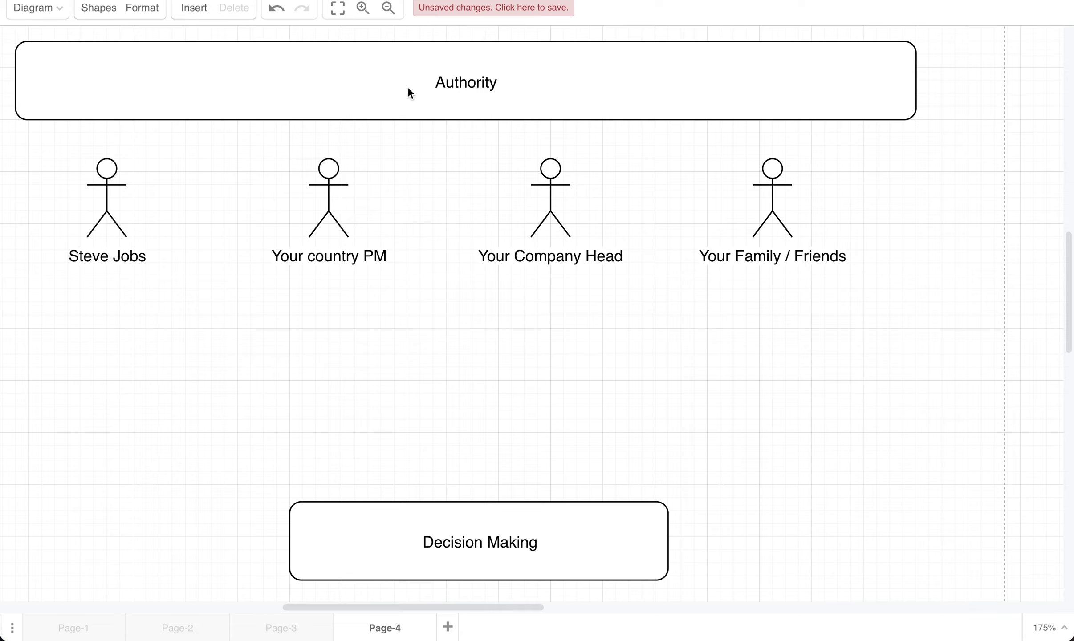
scroll(546, 154, "right", 10)
scroll(546, 154, "right", 2)
scroll(503, 153, "left", 5)
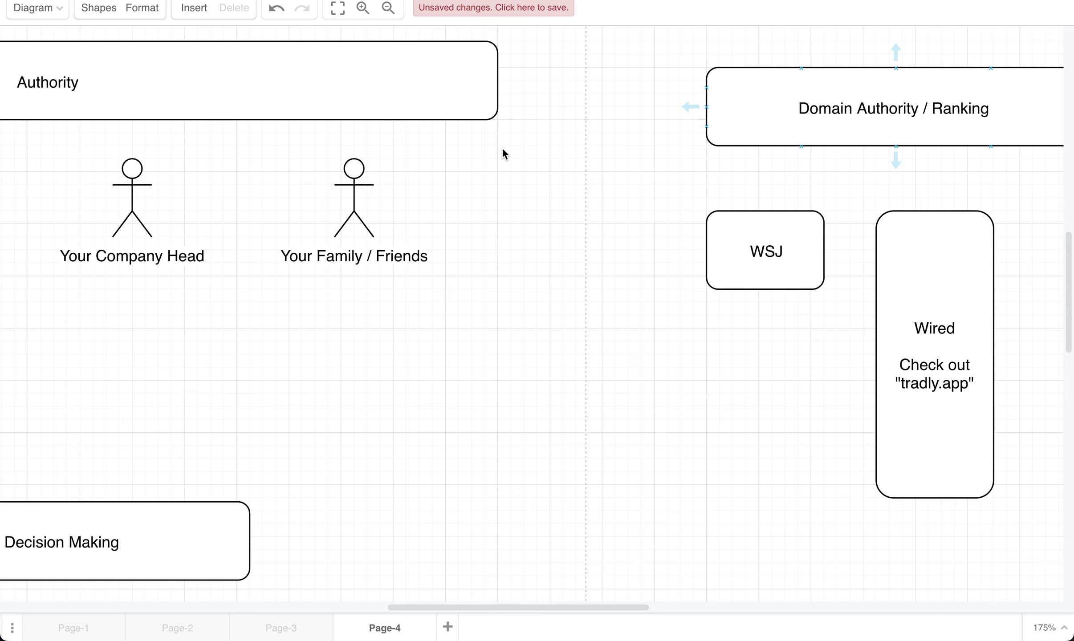
scroll(701, 172, "right", 2)
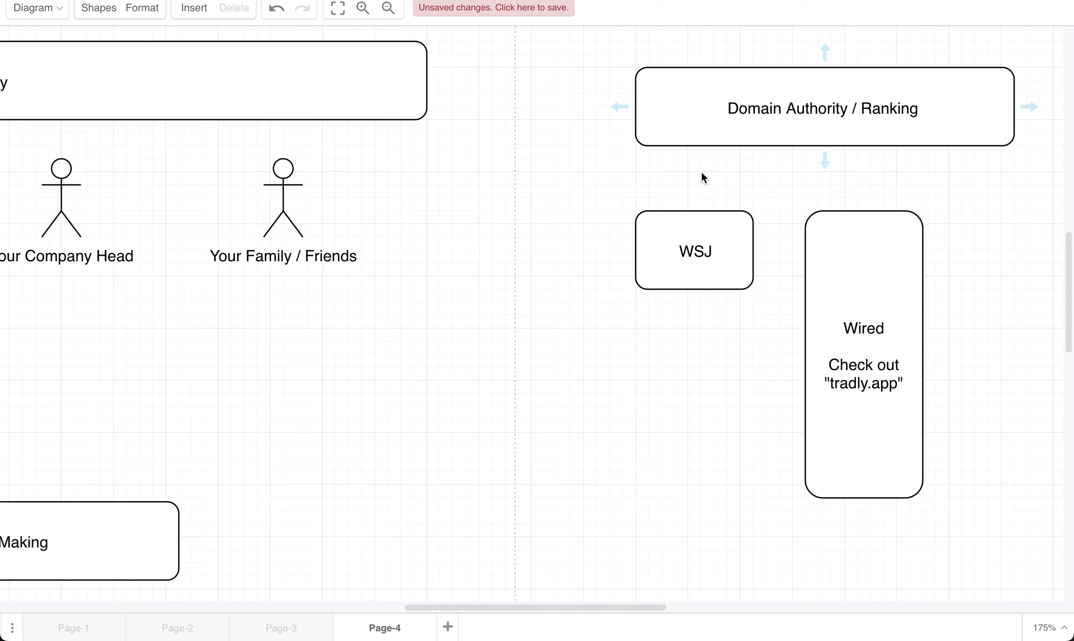
scroll(702, 171, "left", 5)
scroll(700, 171, "left", 5)
scroll(702, 173, "up", 1)
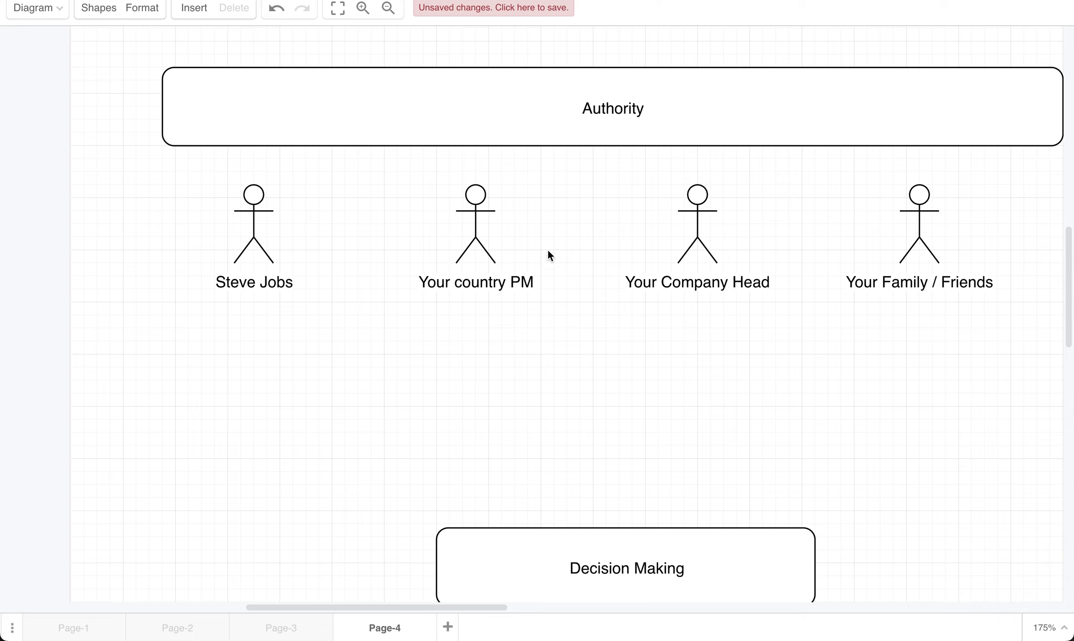
Step: Select the Your country PM stick figure, then the Domain Authority, WSJ and Wired boxes
left_click(506, 276)
scroll(243, 223, "right", 3)
scroll(242, 222, "right", 2)
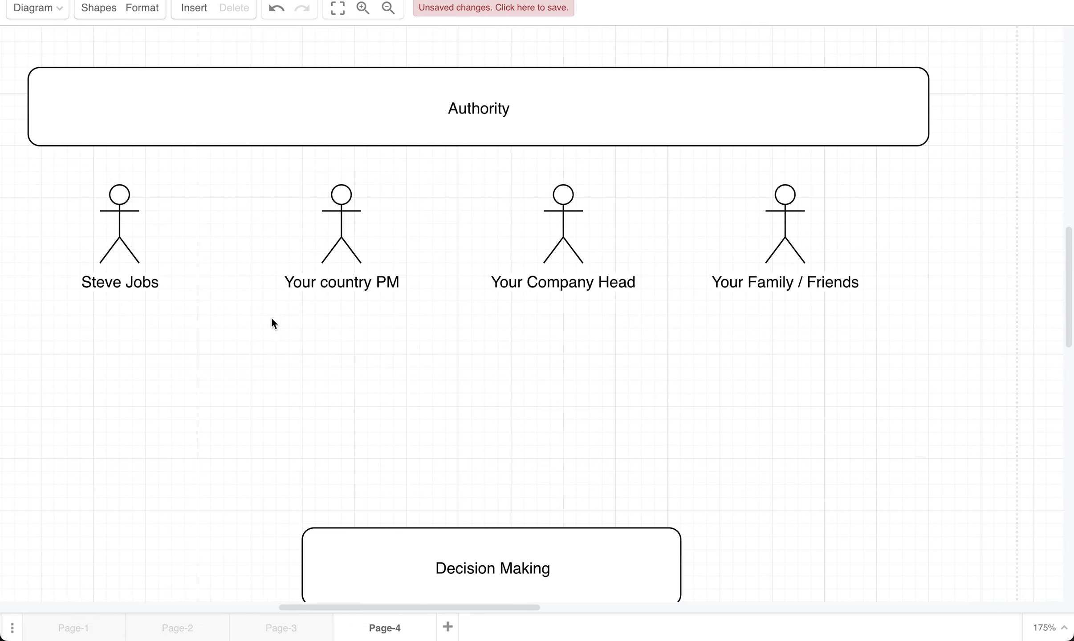
scroll(271, 316, "right", 10)
scroll(294, 252, "right", 5)
left_click(300, 149)
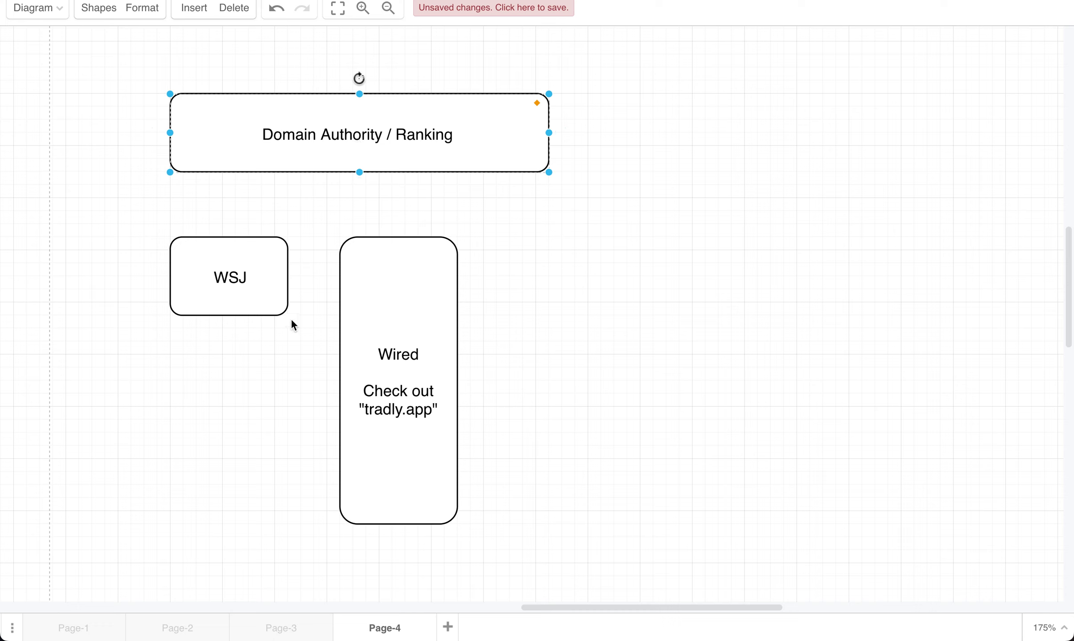
left_click(282, 292)
left_click(387, 346)
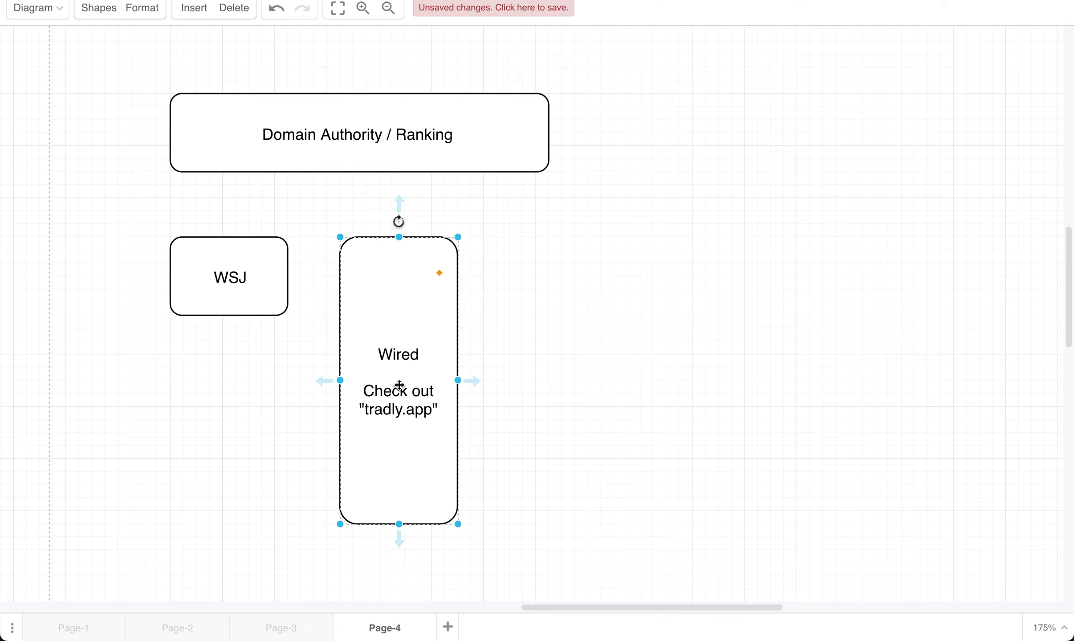
Step: Edit the Wired box text, joining tradly.app onto the first line and removing the quote before 'Check'
double_click(374, 393)
left_click(374, 393)
key("Left")
type("\"")
key("End")
key("Delete")
type(")")
key("Up")
key("Right")
key("BackSpace")
type("(")
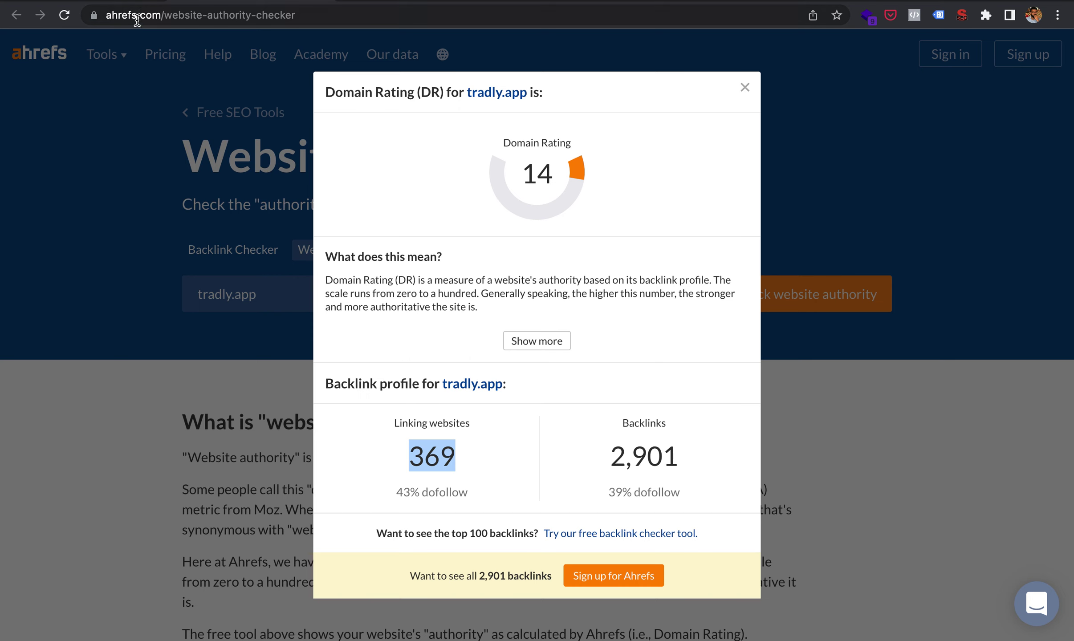
Step: Highlight softr.io's 115,703 backlinks and tradly.app's 2,901 backlinks for comparison
left_click(507, 267)
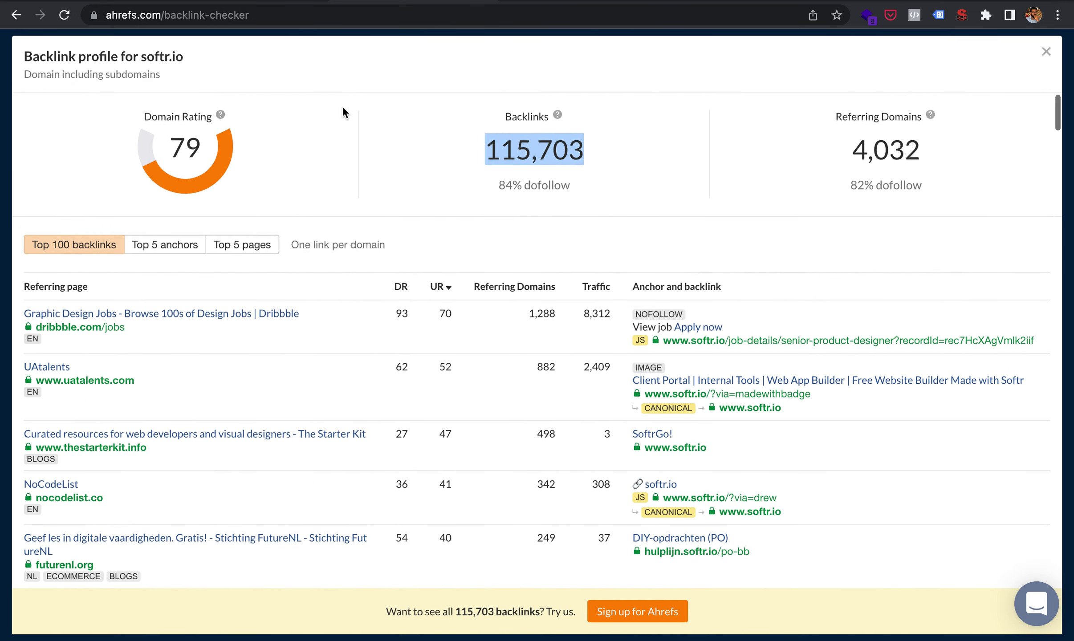
scroll(343, 106, "up", 1)
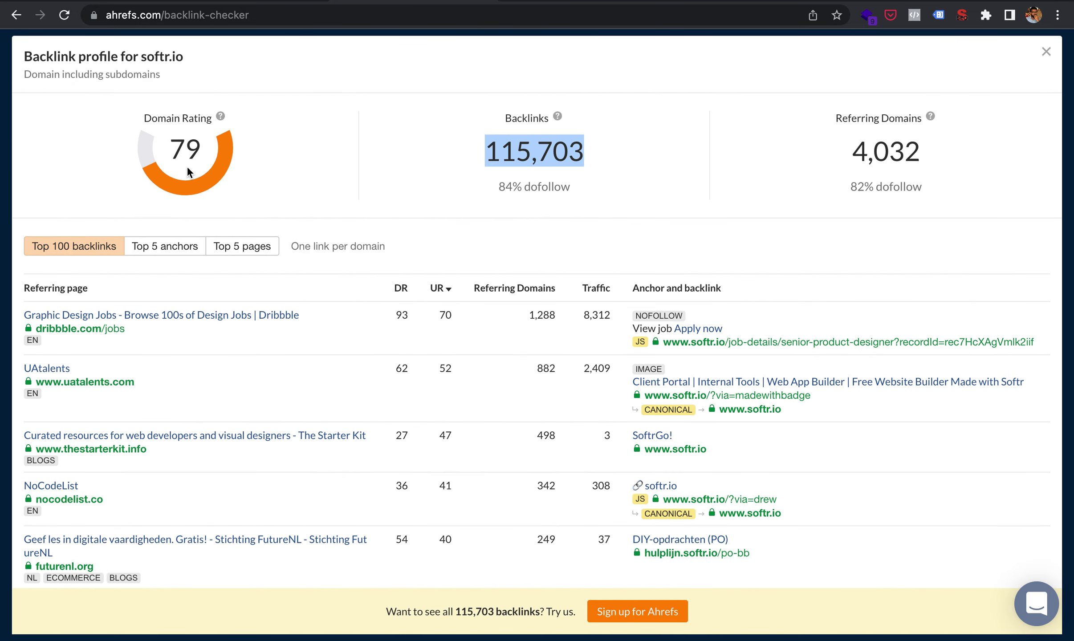
left_click(478, 152)
left_click_drag(478, 153, 590, 158)
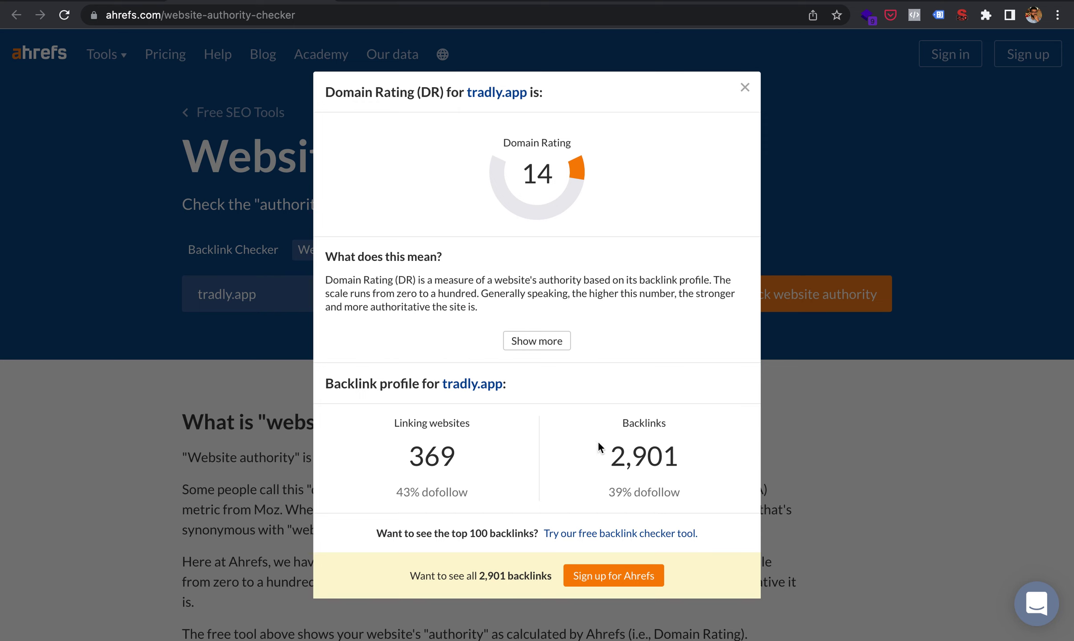
left_click_drag(599, 447, 720, 455)
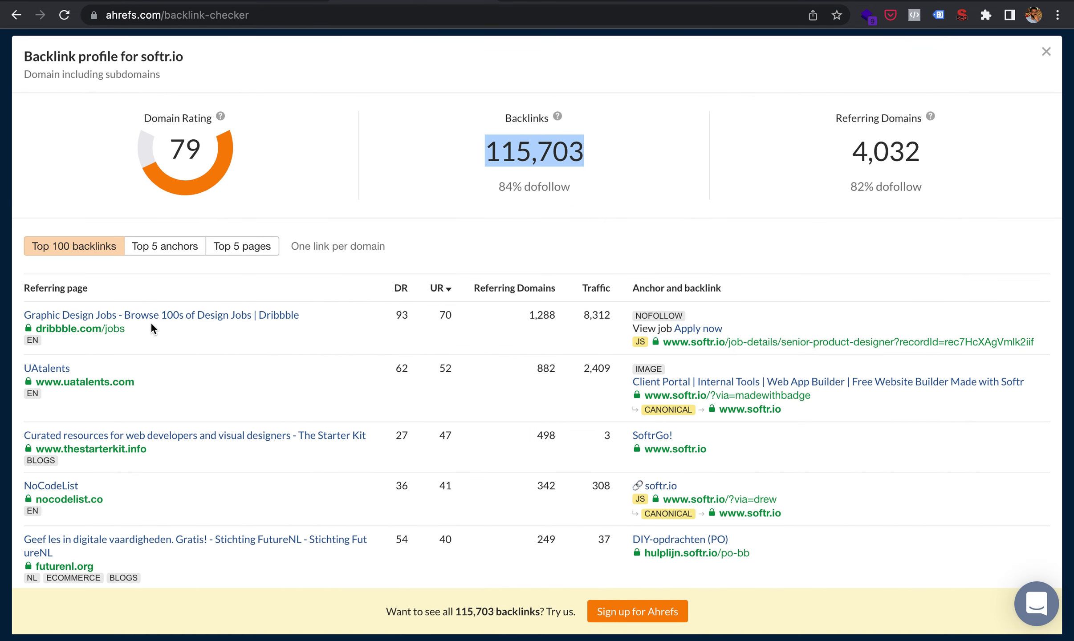
scroll(125, 391, "down", 1)
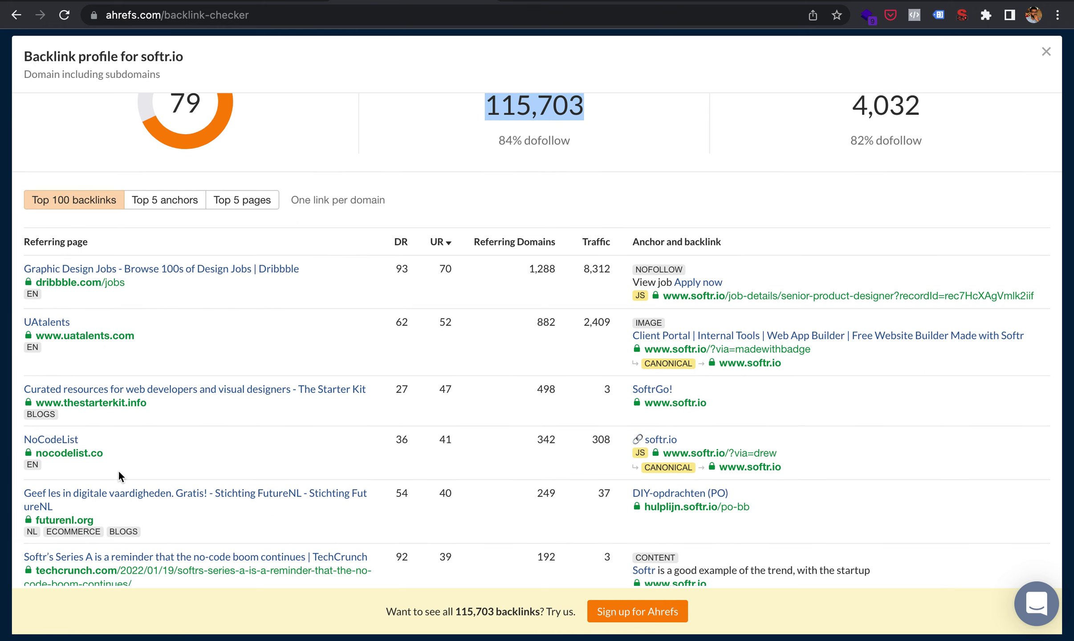
scroll(115, 499, "down", 1)
scroll(115, 499, "down", 1)
scroll(189, 328, "up", 2)
scroll(188, 328, "up", 1)
scroll(403, 386, "down", 2)
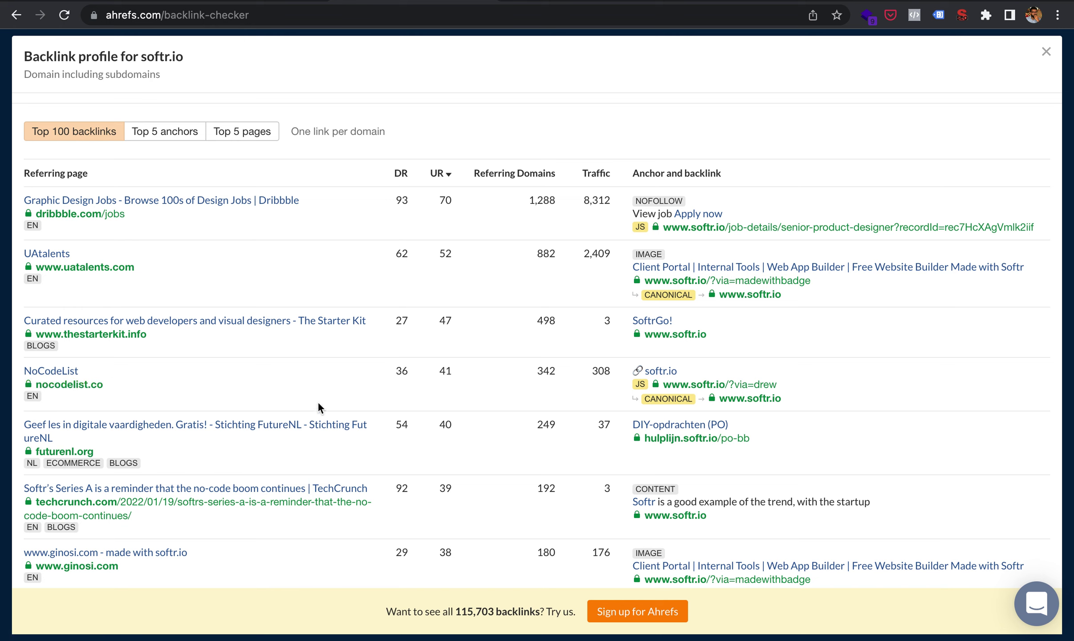
Step: Highlight the DR 36 value in the NoCodeList row of softr.io's backlink table
double_click(399, 370)
scroll(393, 370, "down", 1)
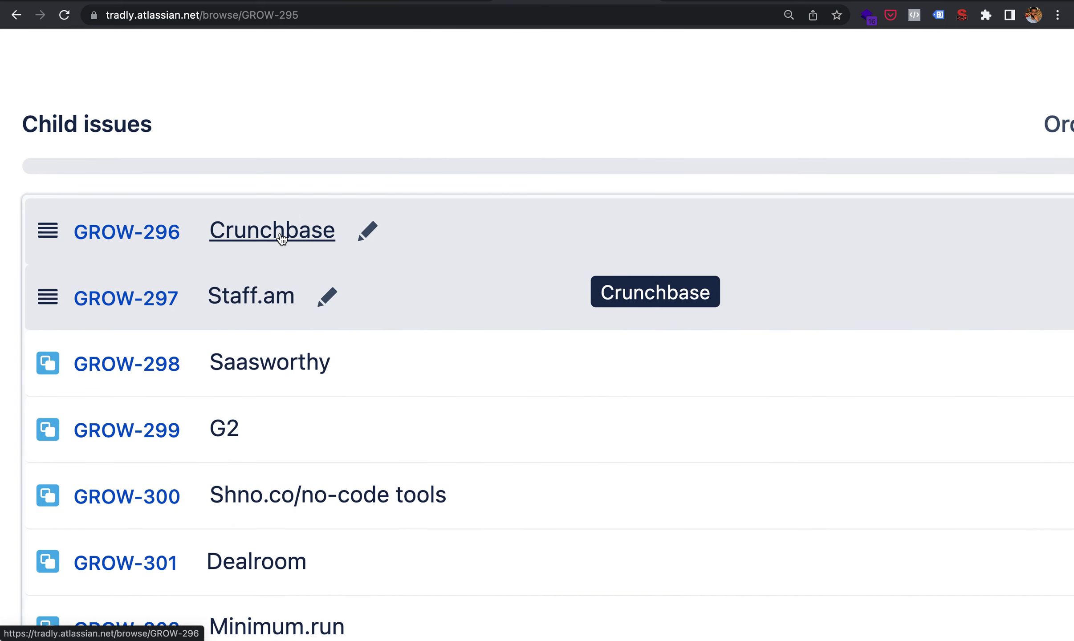
scroll(306, 275, "down", 1)
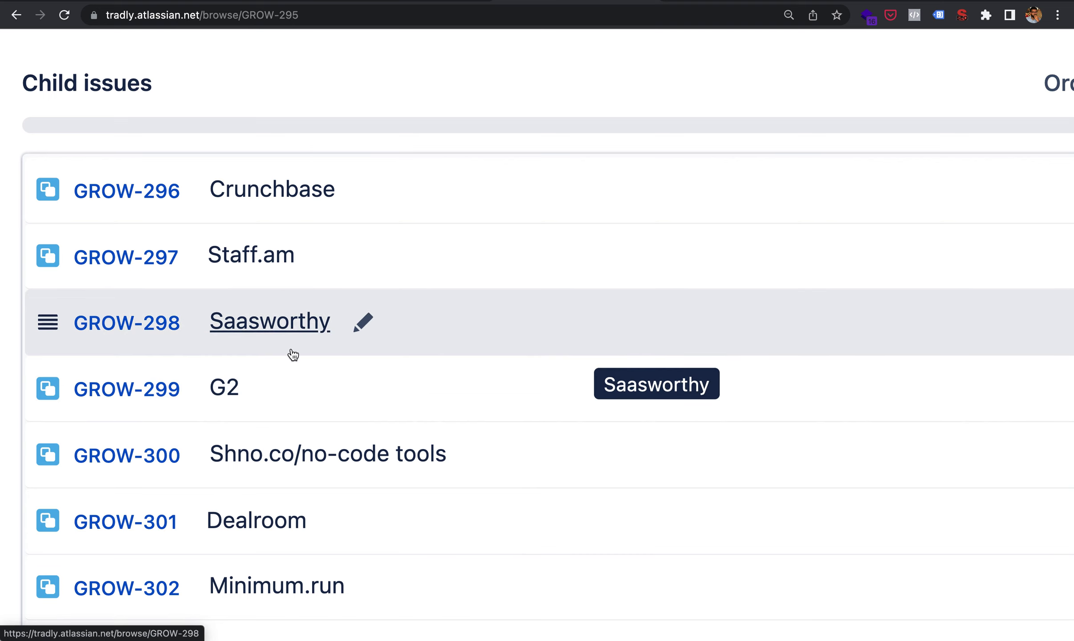
scroll(293, 355, "down", 2)
scroll(292, 355, "down", 1)
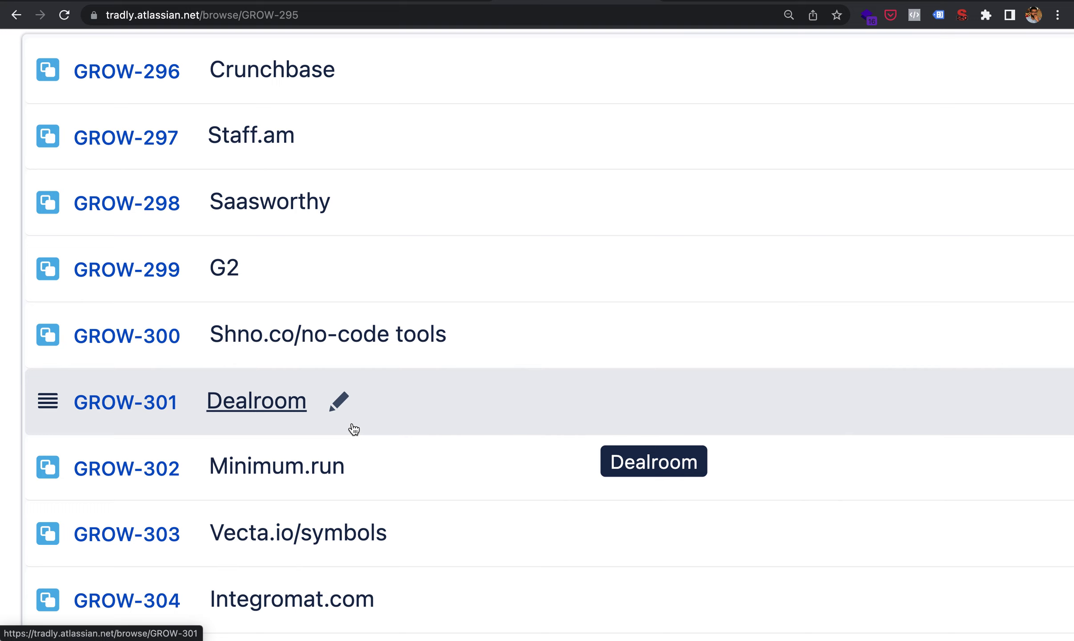
scroll(353, 428, "down", 1)
scroll(353, 429, "down", 1)
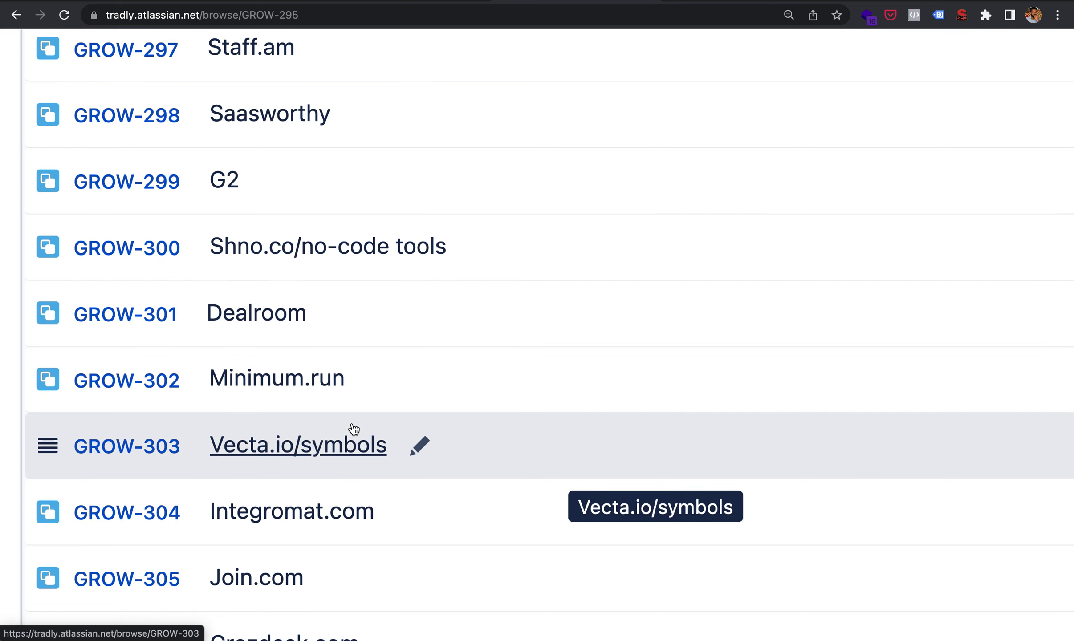
scroll(353, 429, "down", 1)
scroll(352, 427, "down", 1)
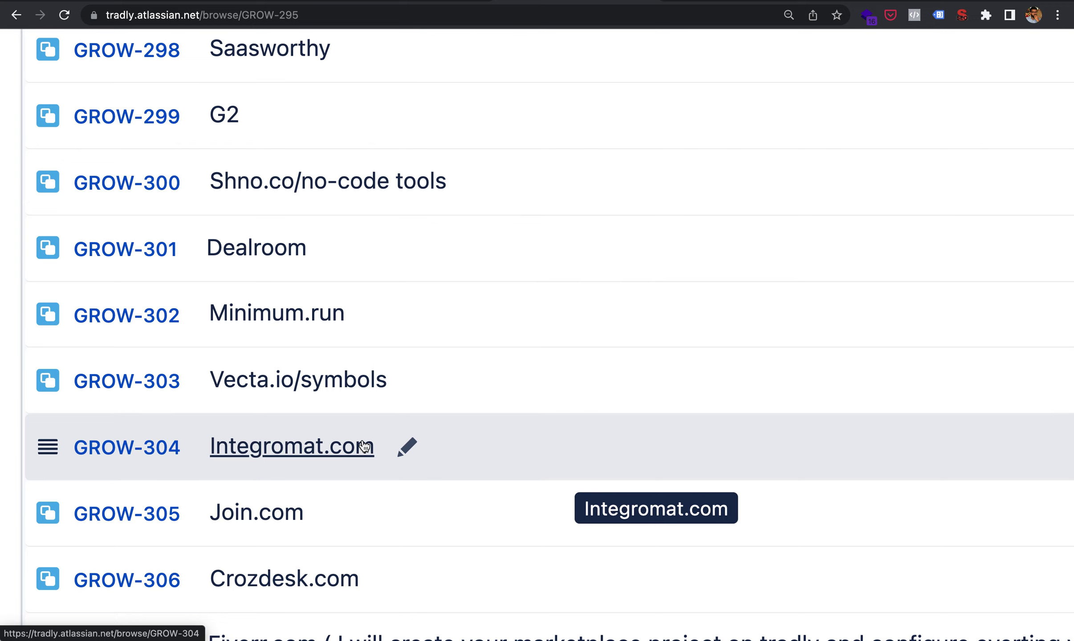
scroll(363, 446, "down", 1)
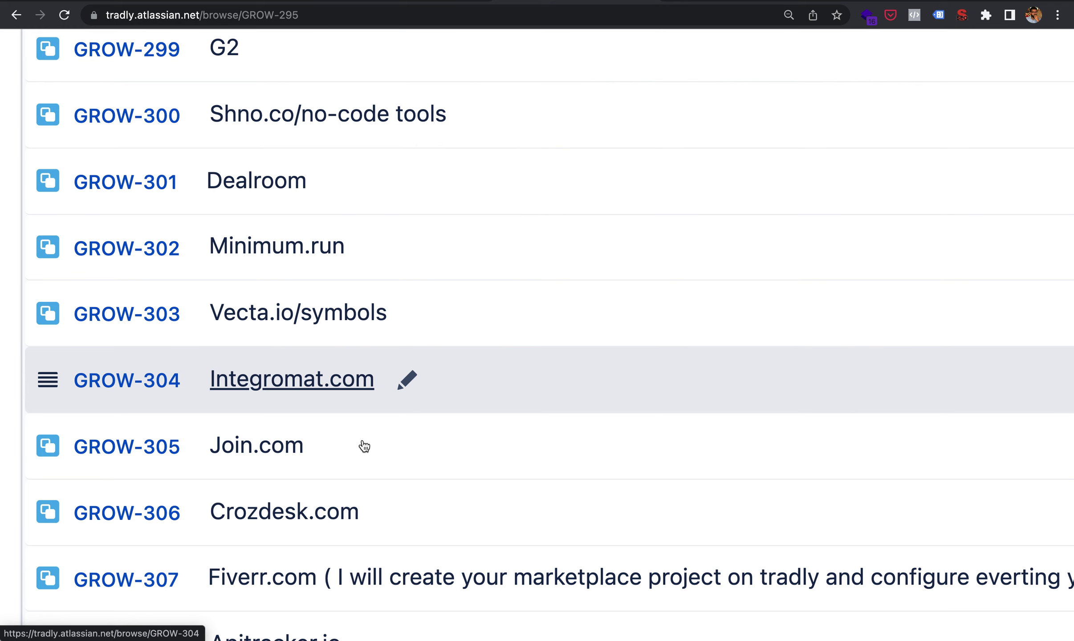
scroll(362, 446, "up", 1)
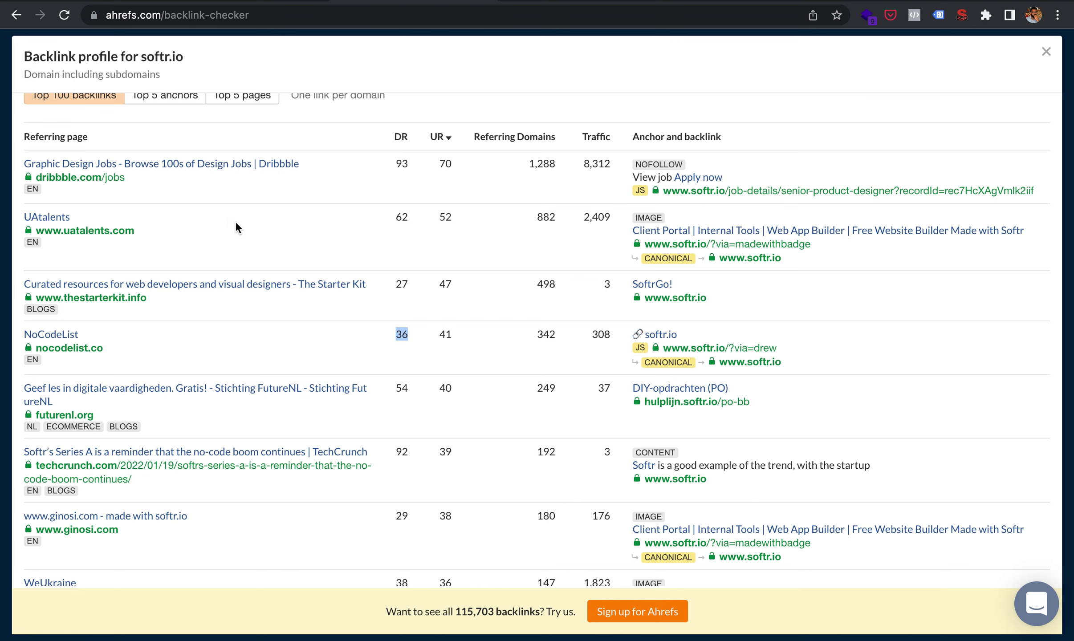
scroll(200, 215, "up", 3)
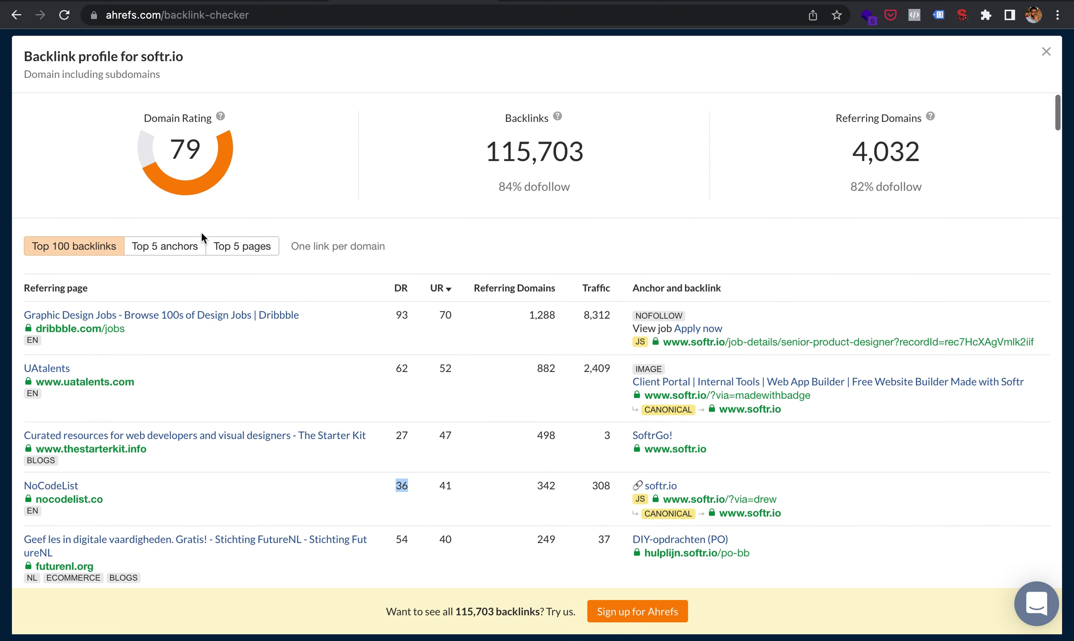
scroll(201, 231, "down", 2)
scroll(211, 325, "down", 1)
scroll(204, 365, "down", 1)
scroll(202, 378, "down", 2)
scroll(183, 436, "down", 4)
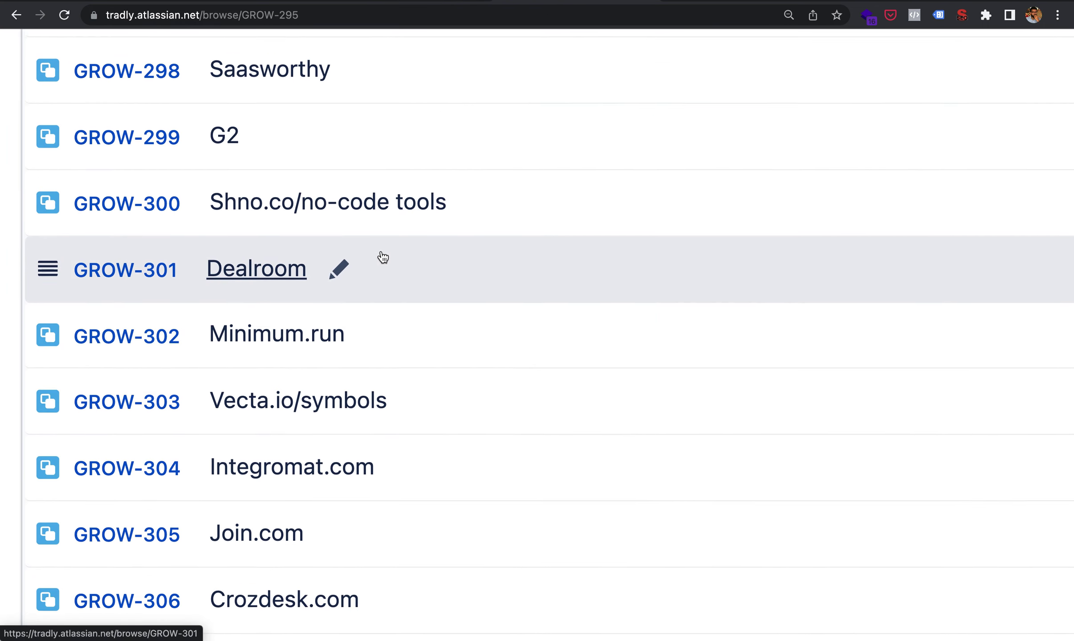
scroll(382, 257, "up", 2)
scroll(381, 257, "up", 2)
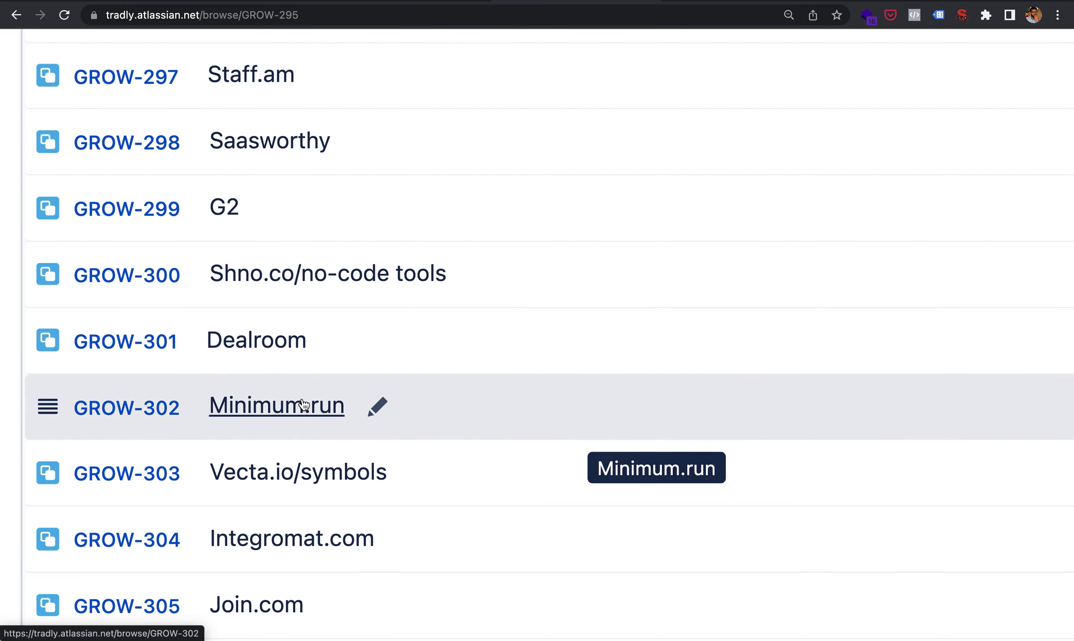
scroll(298, 378, "up", 1)
scroll(293, 352, "up", 1)
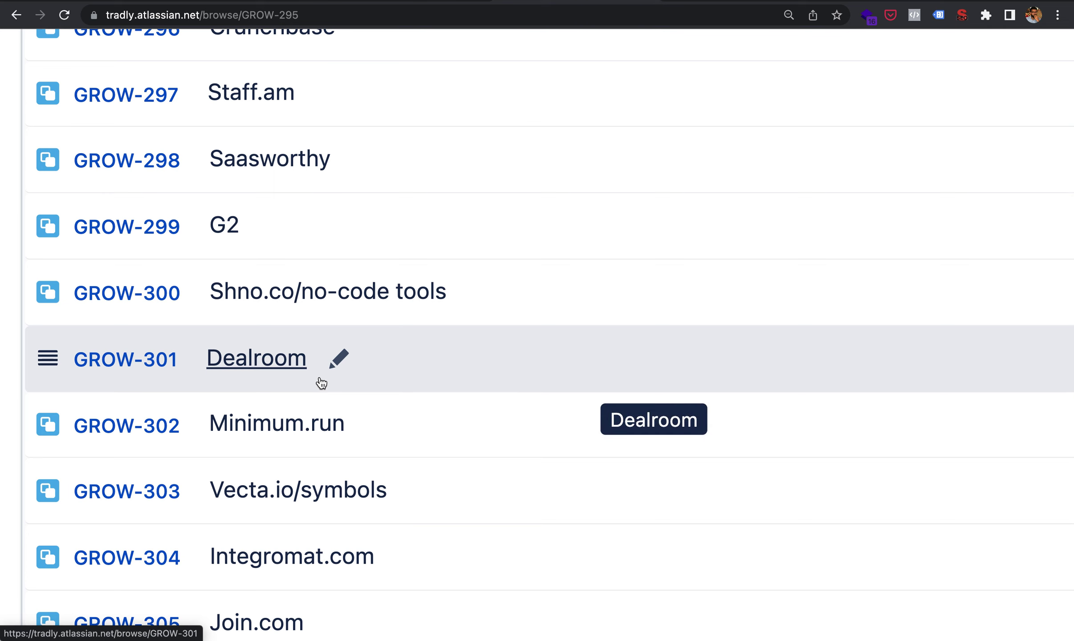
Step: Glance at the domain authority Google results, then return to tradly.app's Domain Rating 14 in Ahrefs
left_click(123, 1)
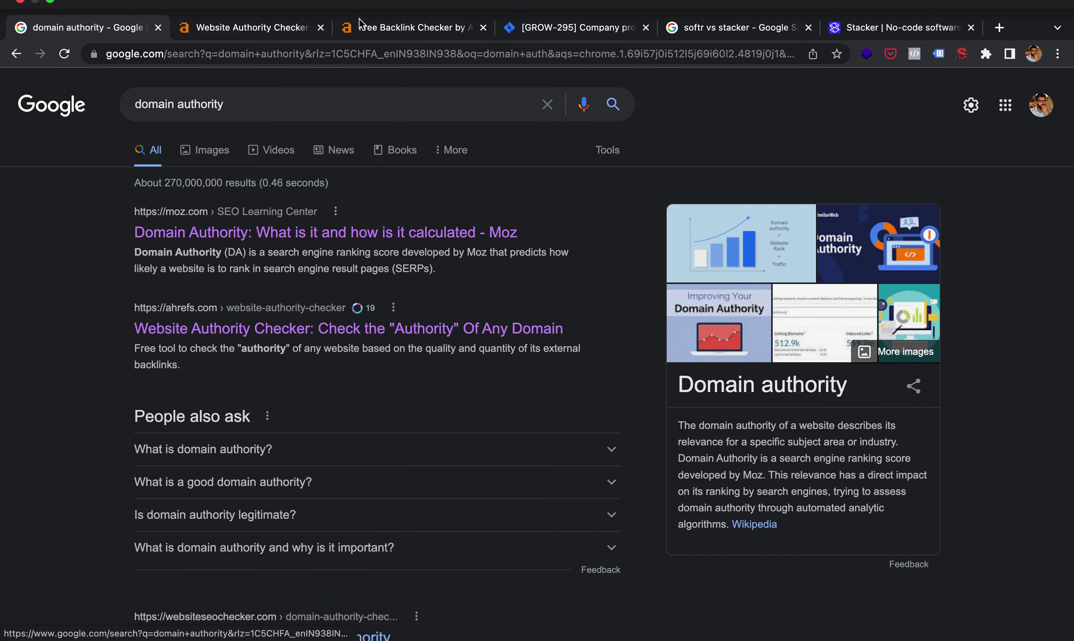
left_click(266, 32)
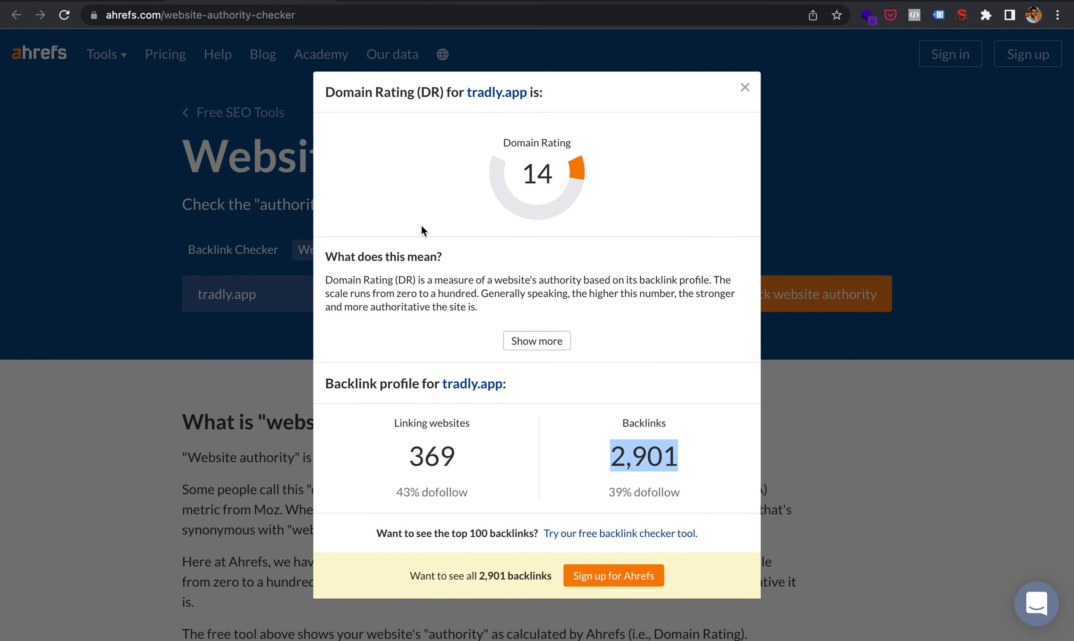
Step: Close tradly.app's Domain Rating dialog and go back to softr.io's Backlink Checker results
left_click(742, 98)
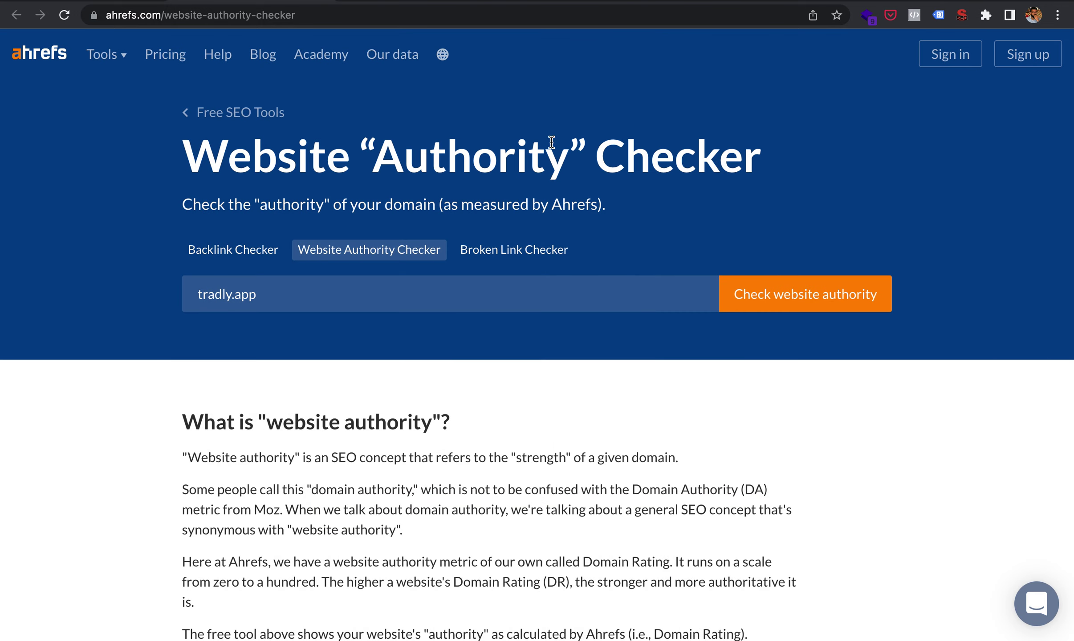
left_click(419, 7)
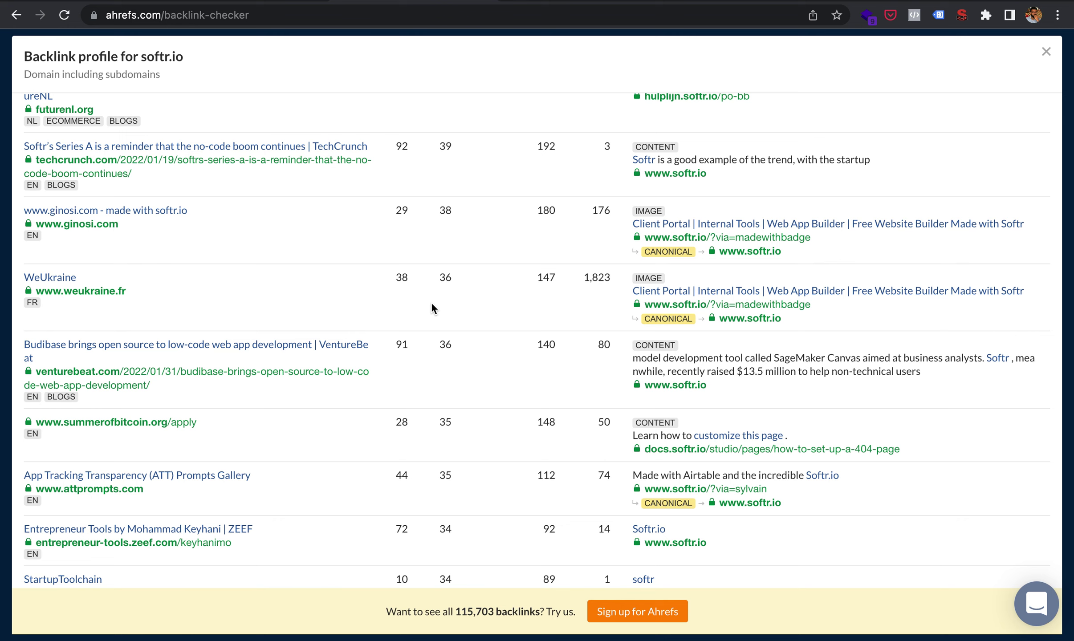